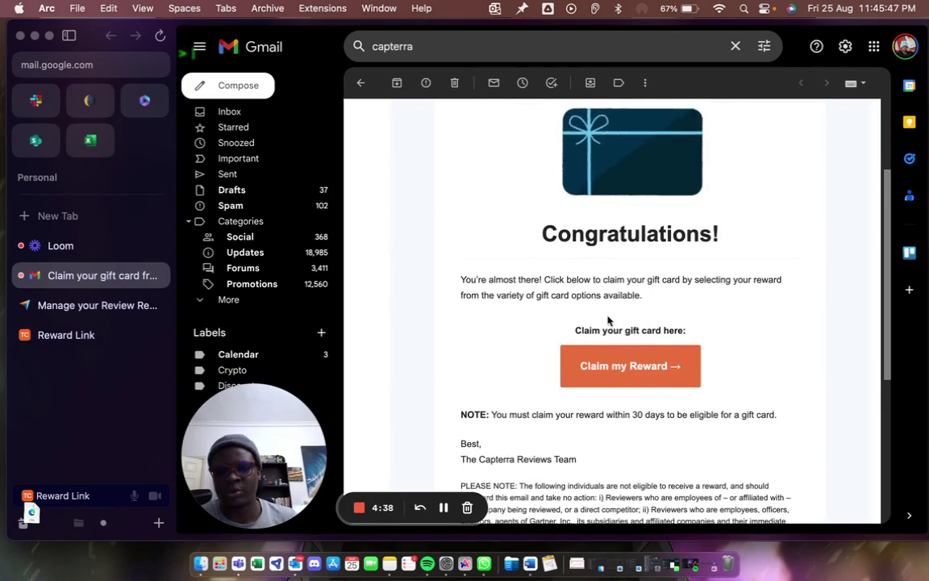
Step: Check the blank Reward Link page, and reread the Capterra email's instructions for claiming the gift card
left_click(75, 336)
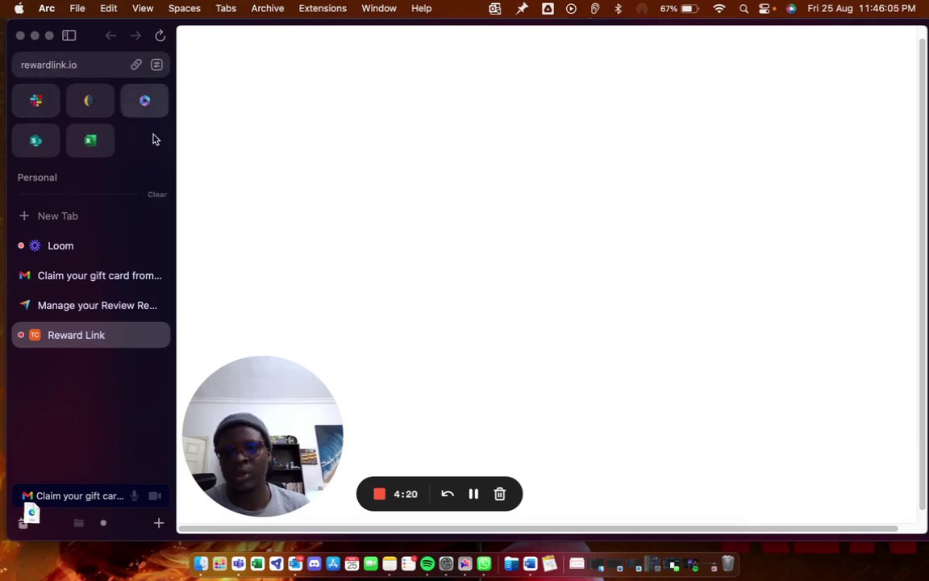
left_click(97, 277)
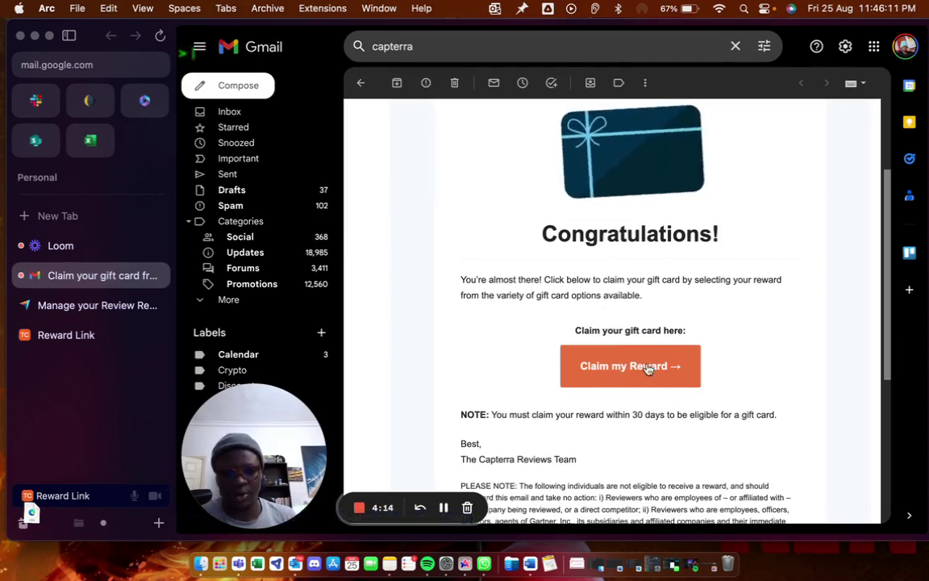
scroll(546, 276, "down", 1)
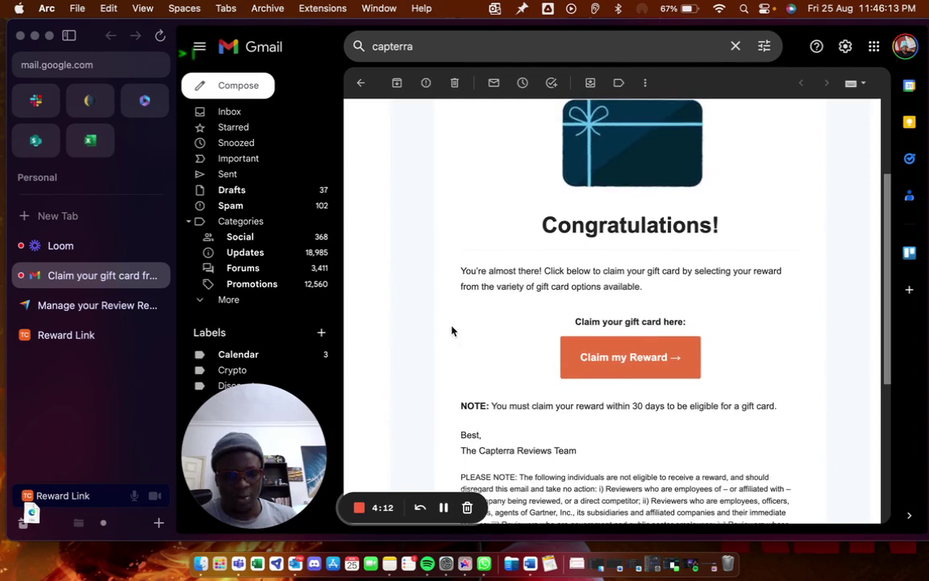
scroll(544, 317, "down", 1)
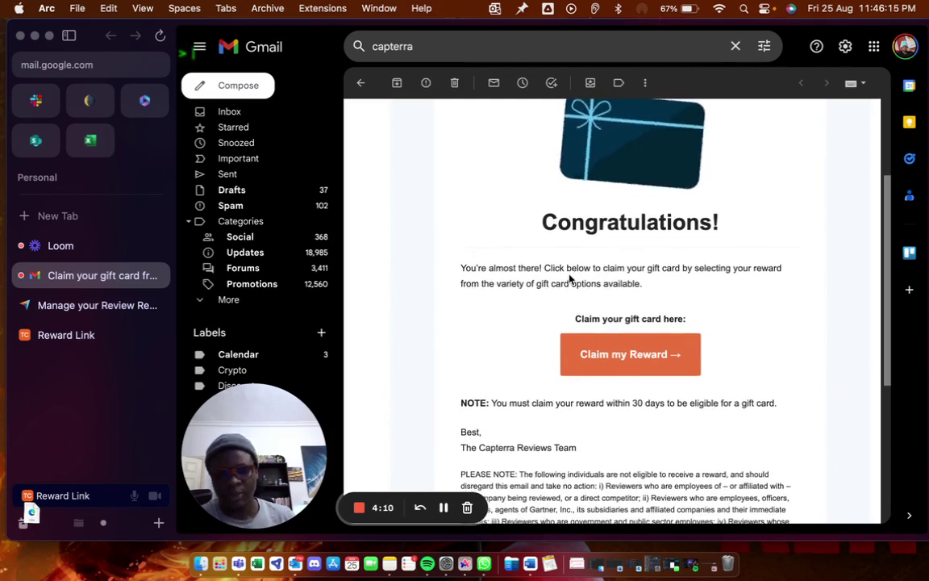
scroll(570, 275, "down", 1)
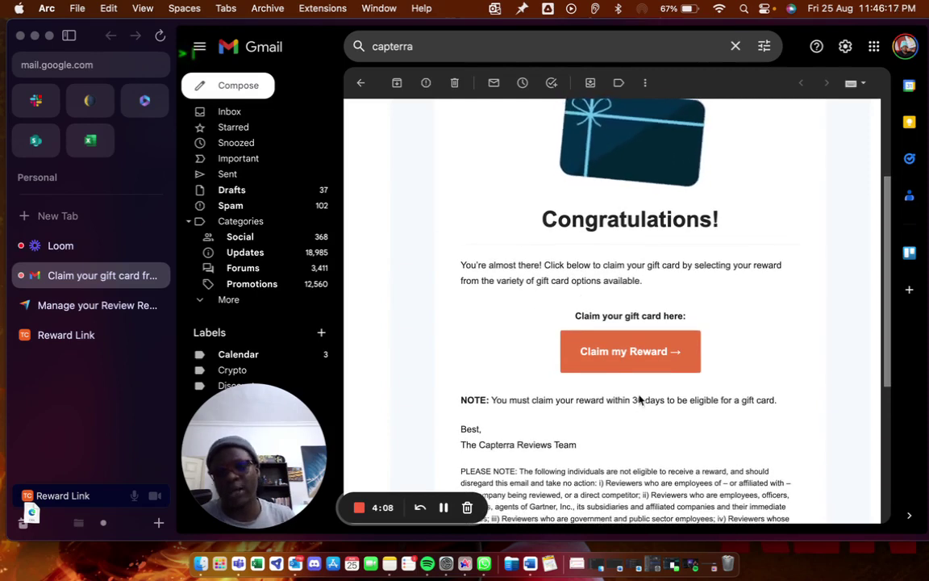
left_click(81, 334)
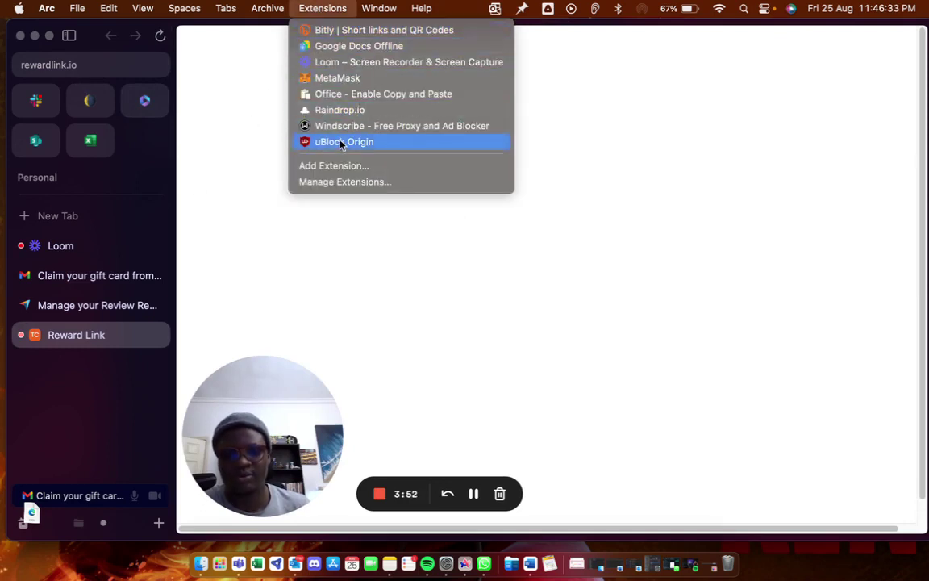
left_click(340, 141)
left_click(795, 117)
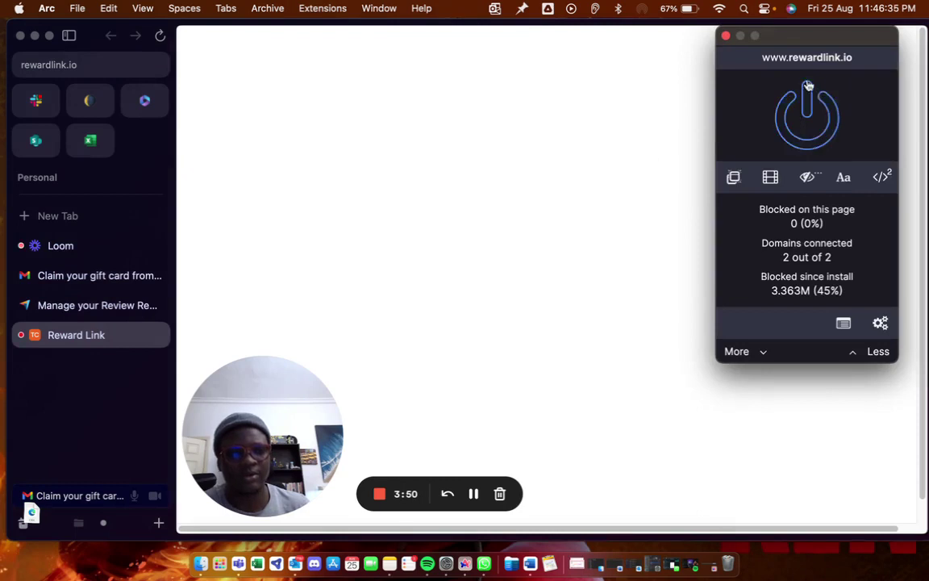
left_click(726, 35)
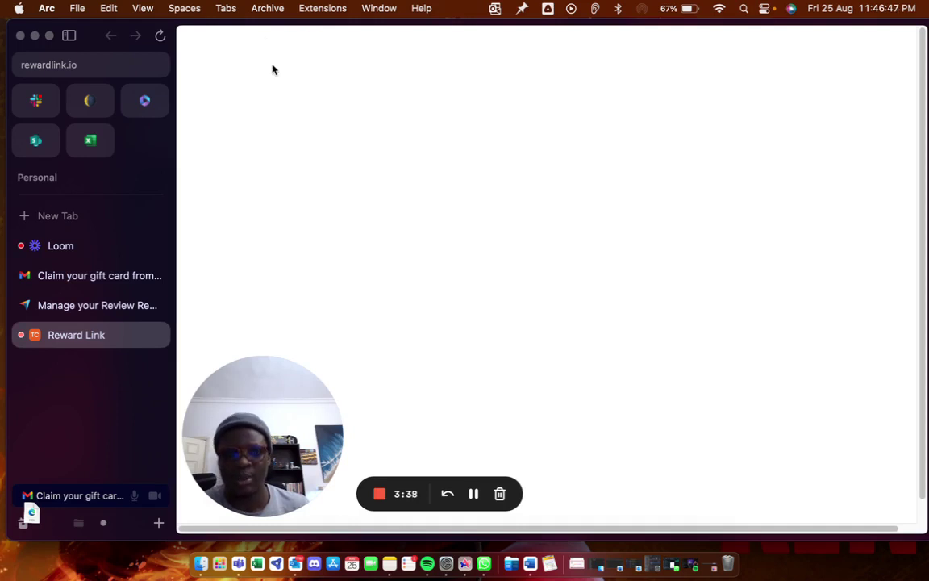
Step: Switch the Windscribe VPN location to the Seattle Cobain server
left_click(320, 10)
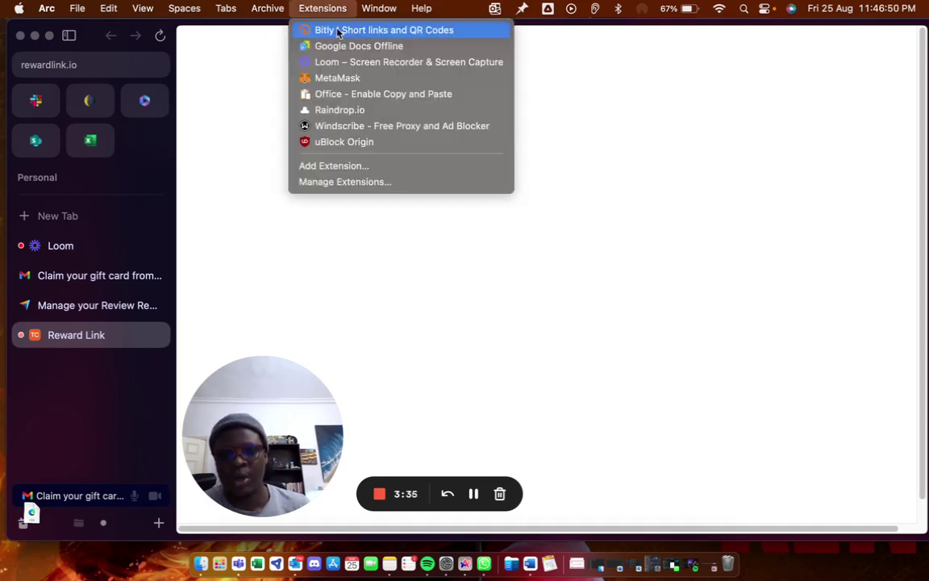
left_click(311, 126)
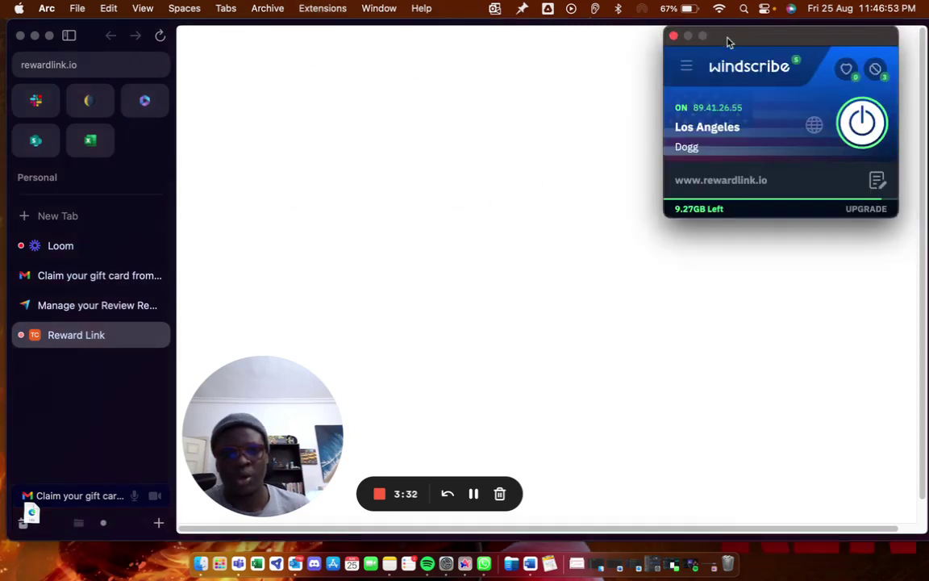
left_click_drag(729, 42, 312, 109)
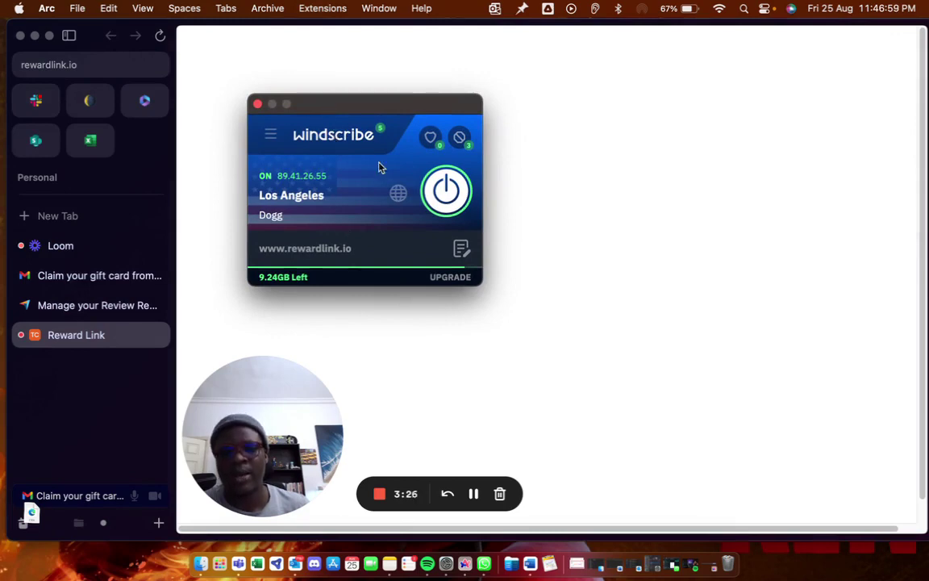
left_click(397, 193)
scroll(379, 345, "down", 4)
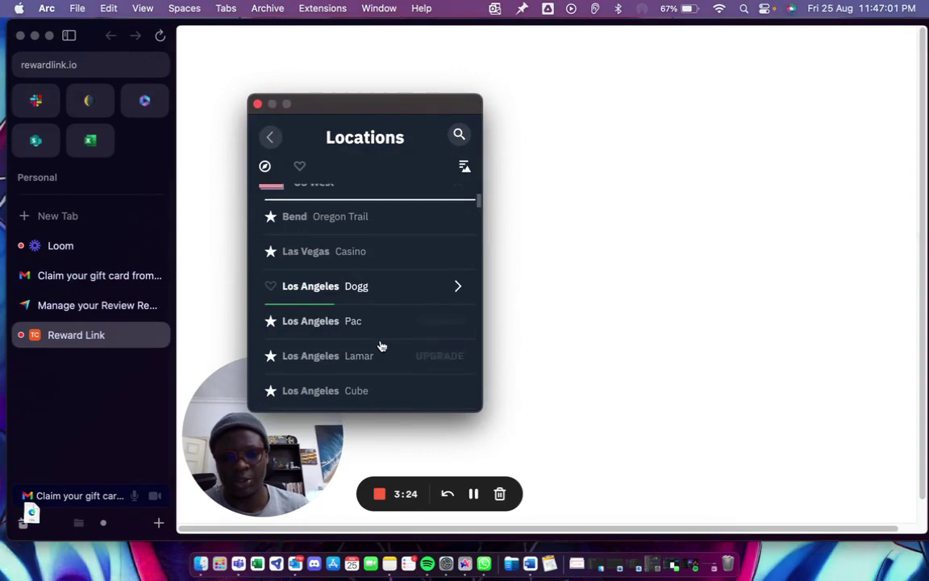
scroll(349, 303, "down", 1)
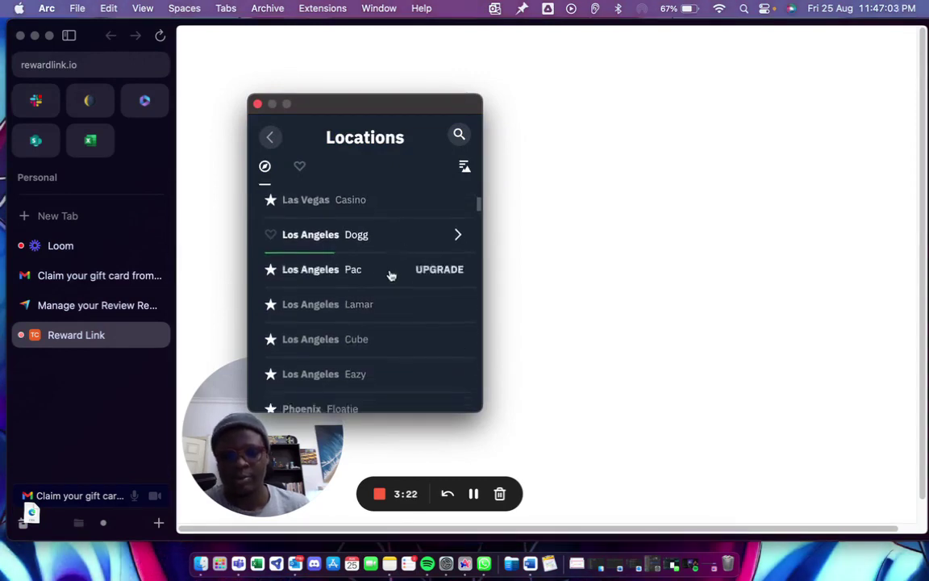
scroll(390, 272, "down", 3)
scroll(409, 305, "down", 6)
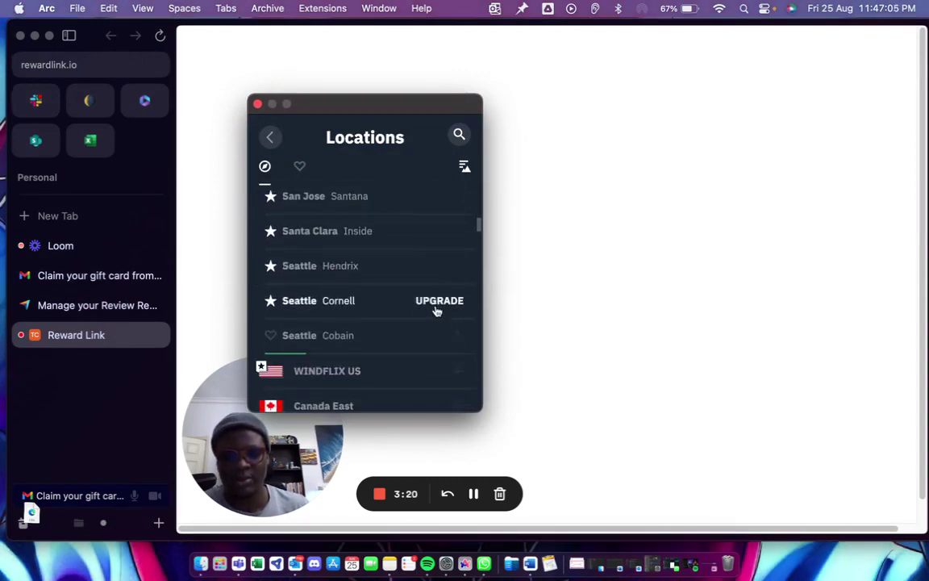
left_click(349, 332)
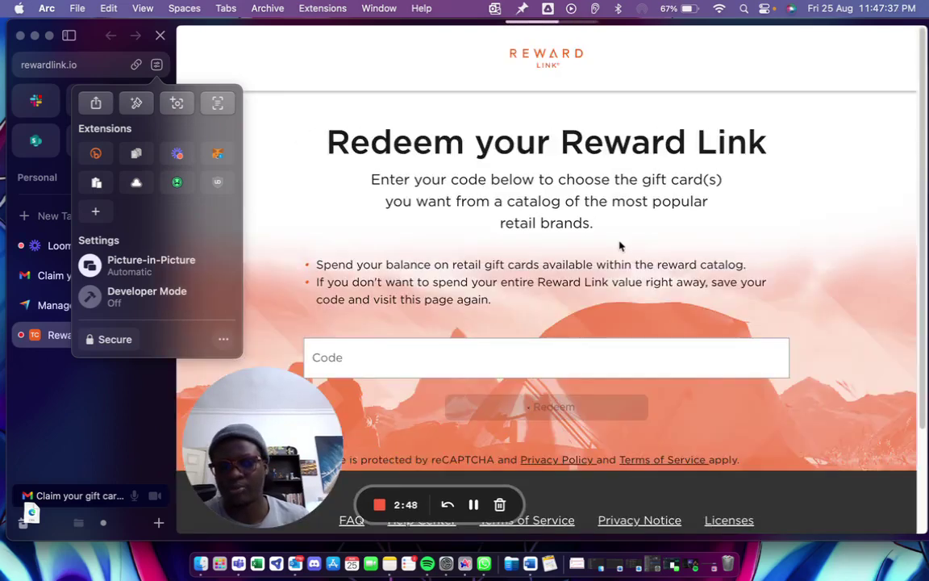
Step: Look through the reloaded Redeem your Reward Link page, closing the site settings popover
scroll(618, 245, "down", 3)
scroll(654, 252, "up", 3)
scroll(668, 251, "up", 1)
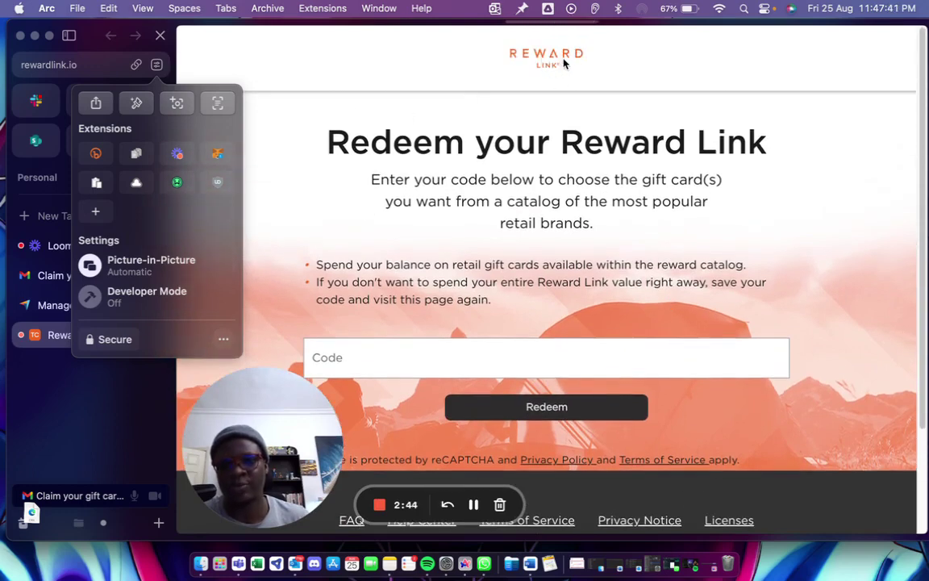
left_click(334, 213)
scroll(505, 125, "down", 3)
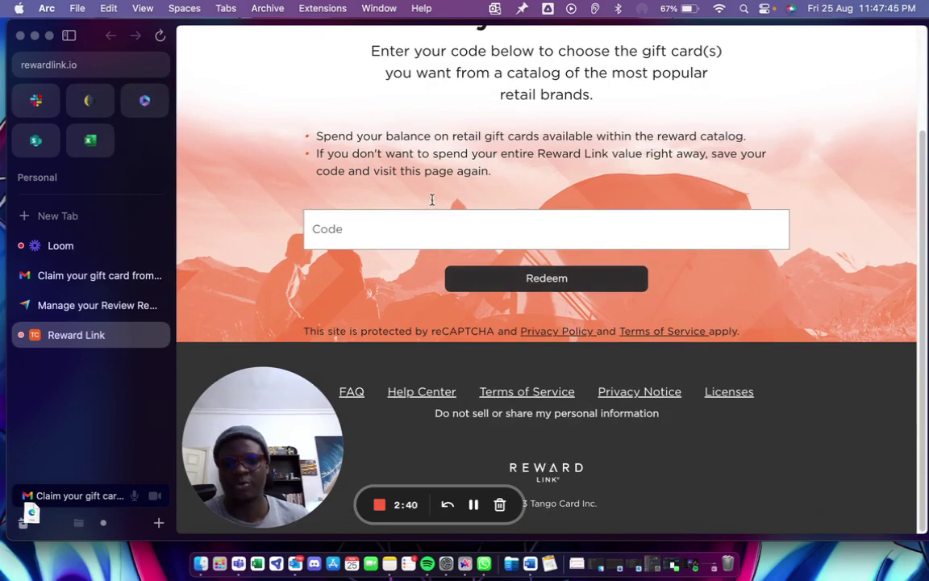
scroll(431, 198, "up", 3)
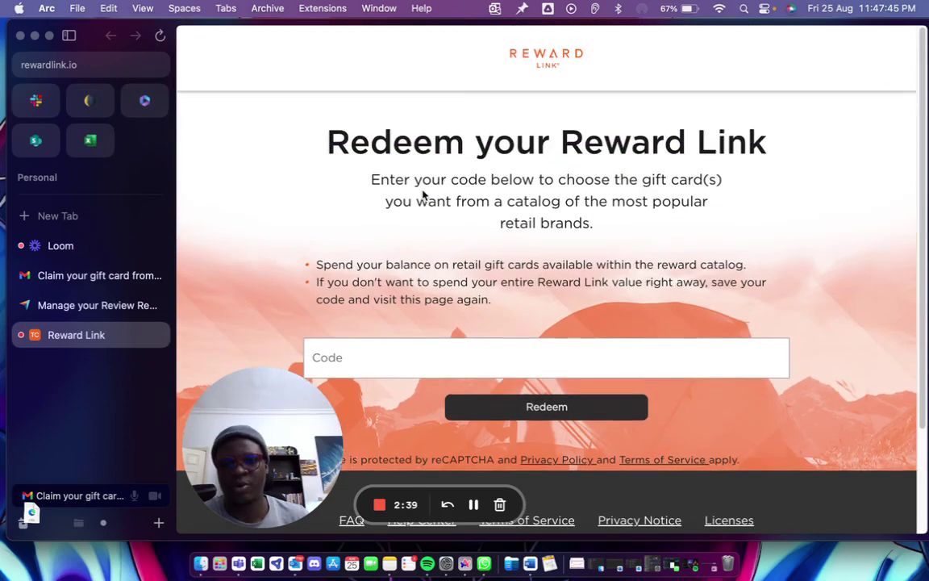
Step: Remove "redeem" from the Reward Link address, load the site's root page, and review what it shows
left_click(50, 67)
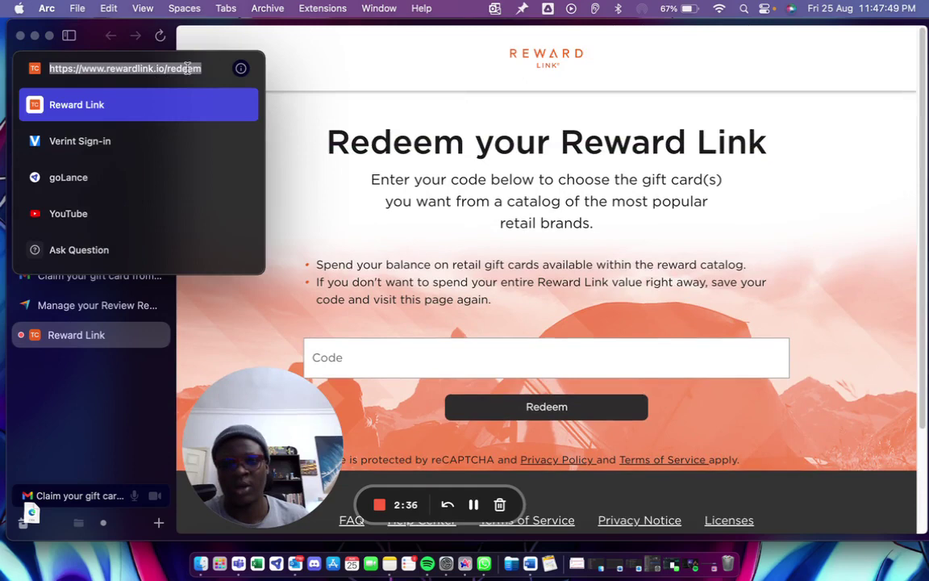
left_click_drag(167, 68, 290, 71)
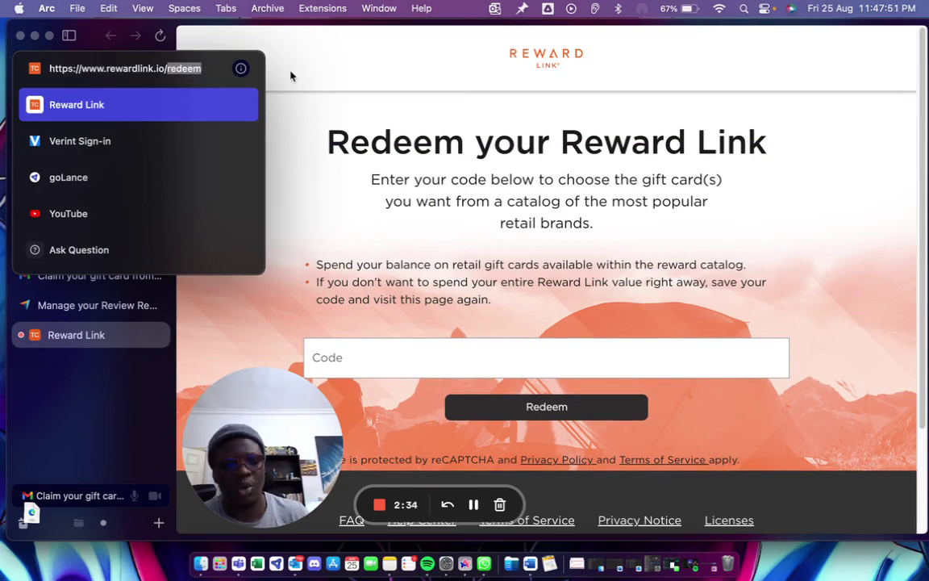
key("BackSpace")
key("Return")
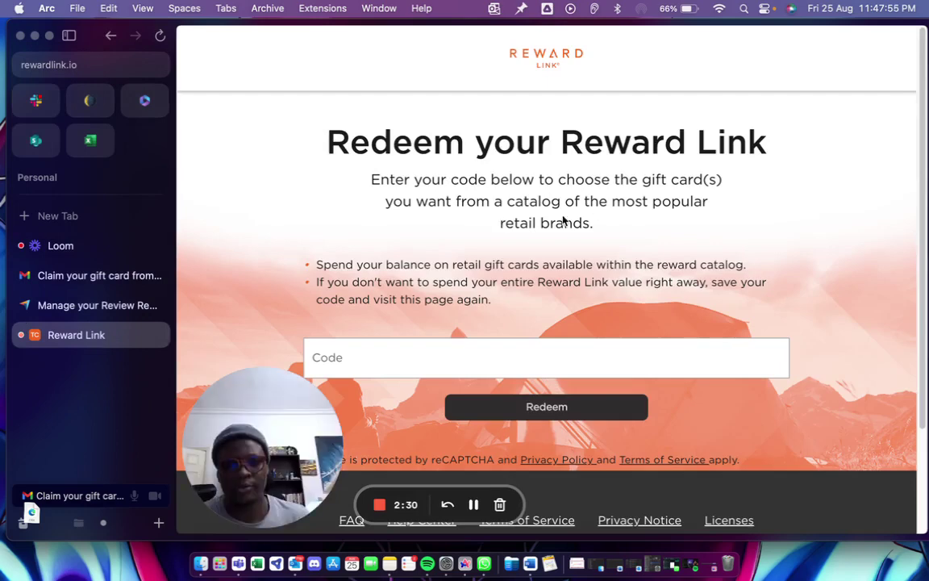
scroll(601, 201, "down", 2)
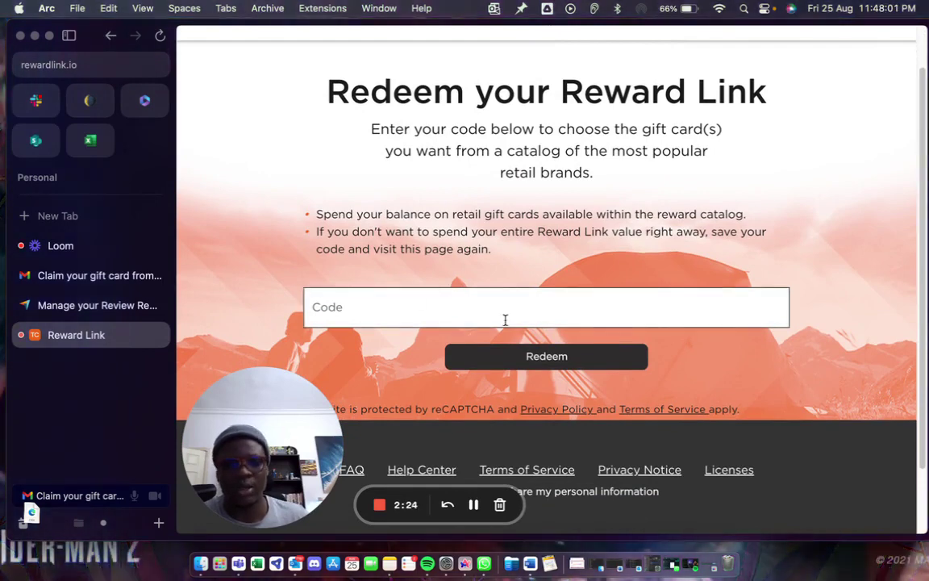
scroll(500, 323, "down", 1)
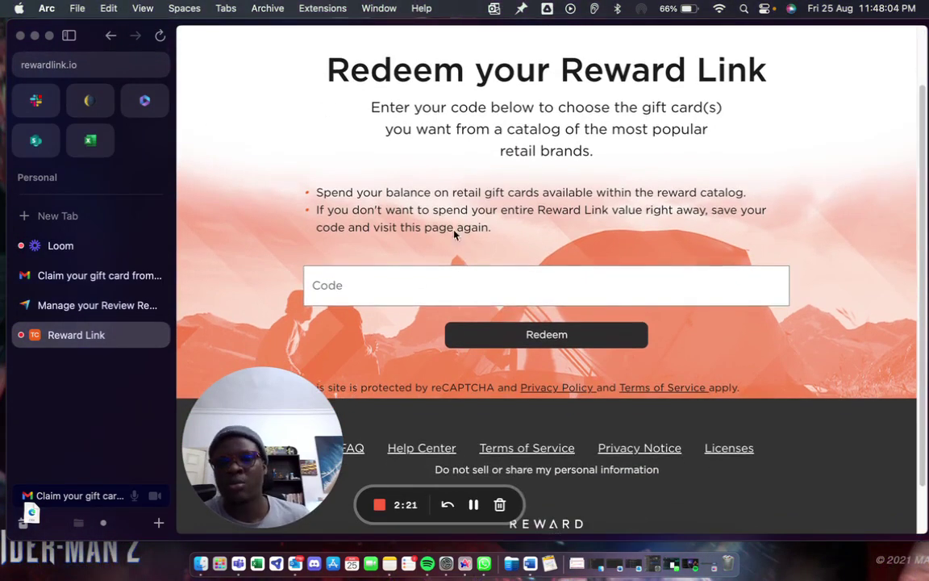
Step: Check which location the Windscribe VPN is connected to for the Reward Link site
left_click(323, 8)
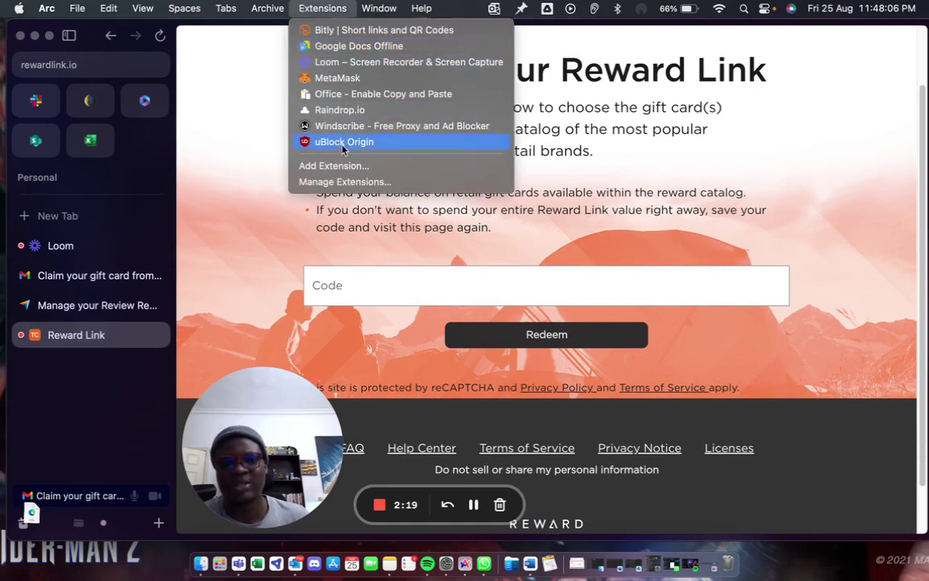
left_click(368, 126)
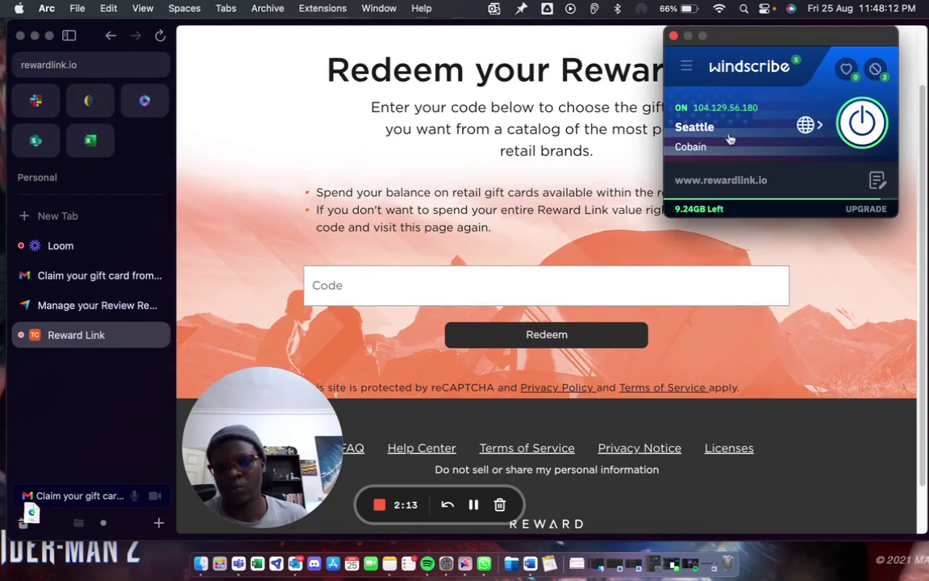
left_click(315, 200)
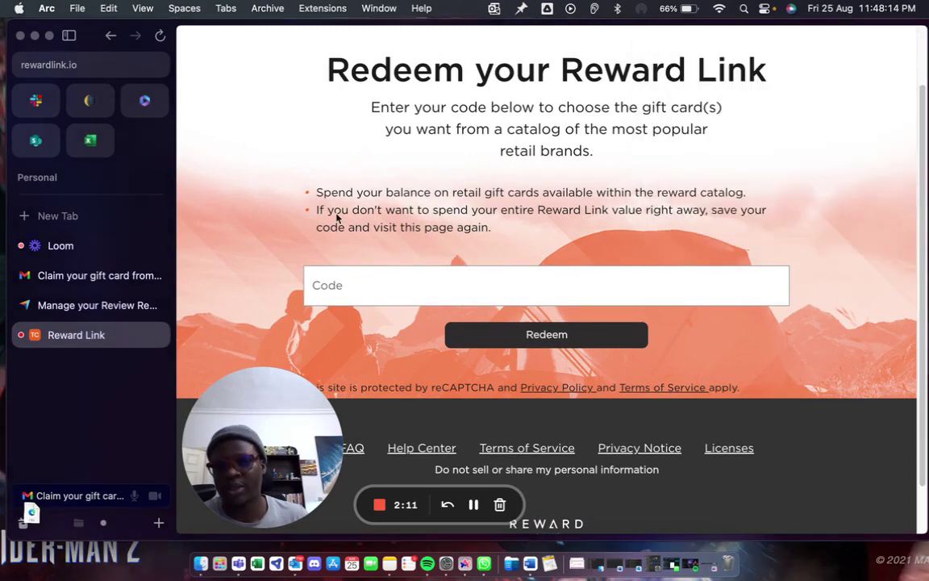
Step: Inspect the site controls and additional options for rewardlink.io, leaving them as they are
left_click(155, 65)
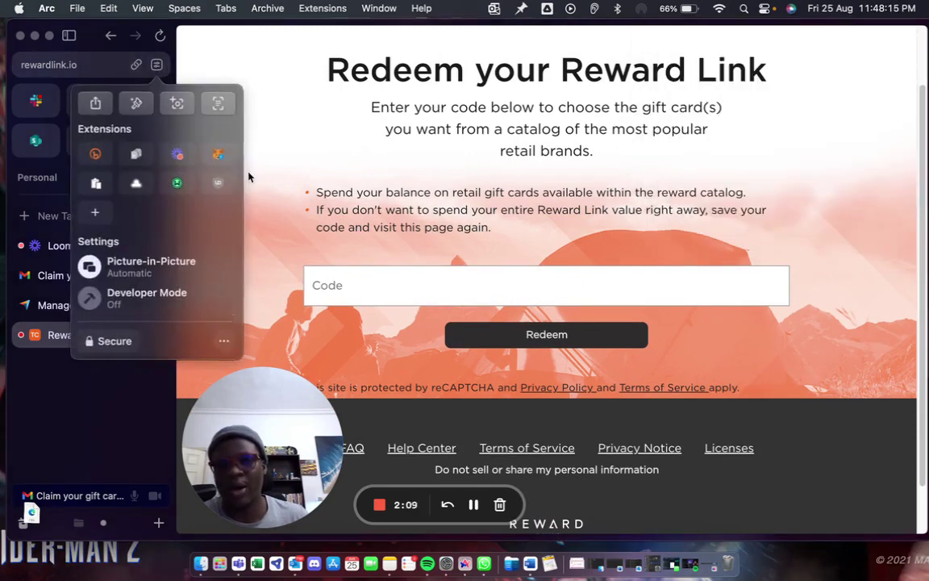
left_click(224, 339)
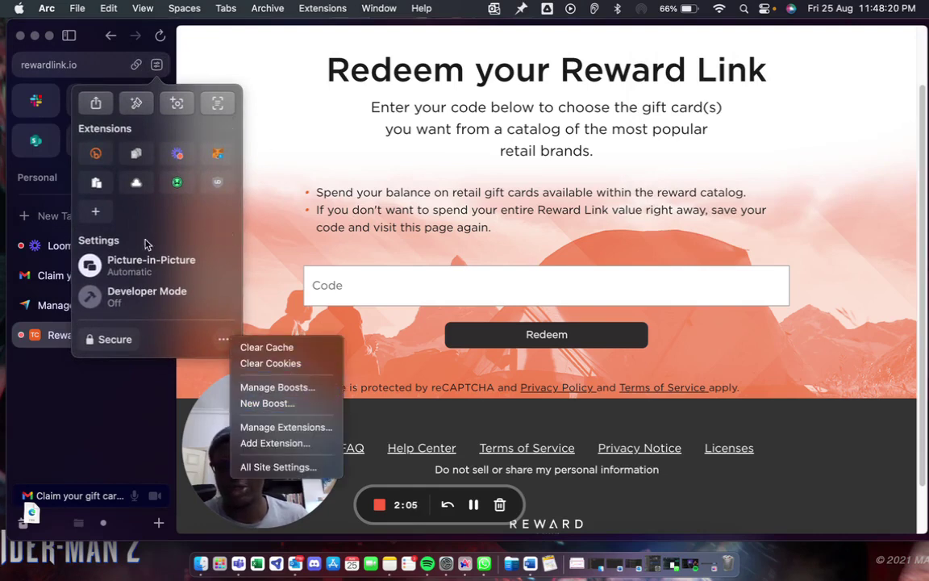
left_click(352, 186)
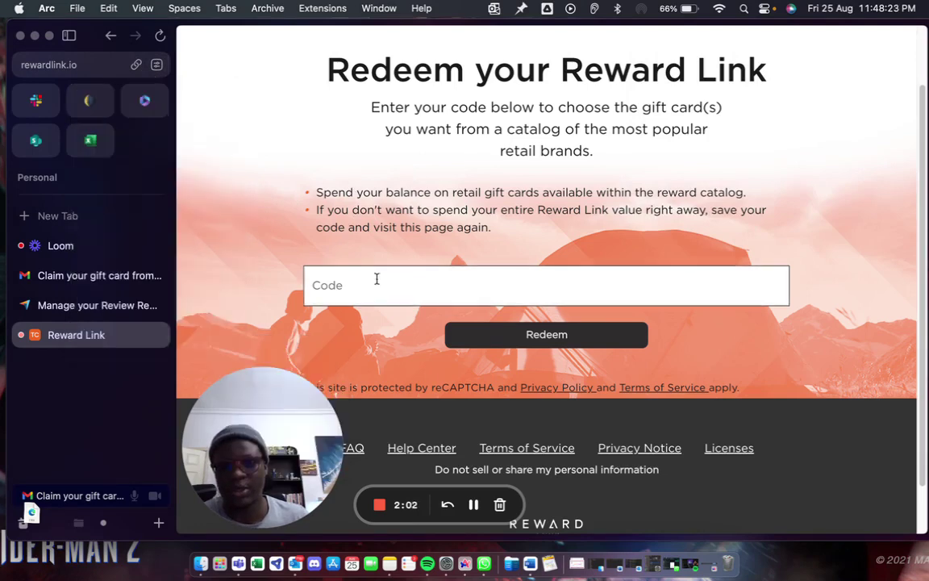
Step: Compare the Capterra gift card email with the Reward Link redemption page and its code field
left_click(127, 275)
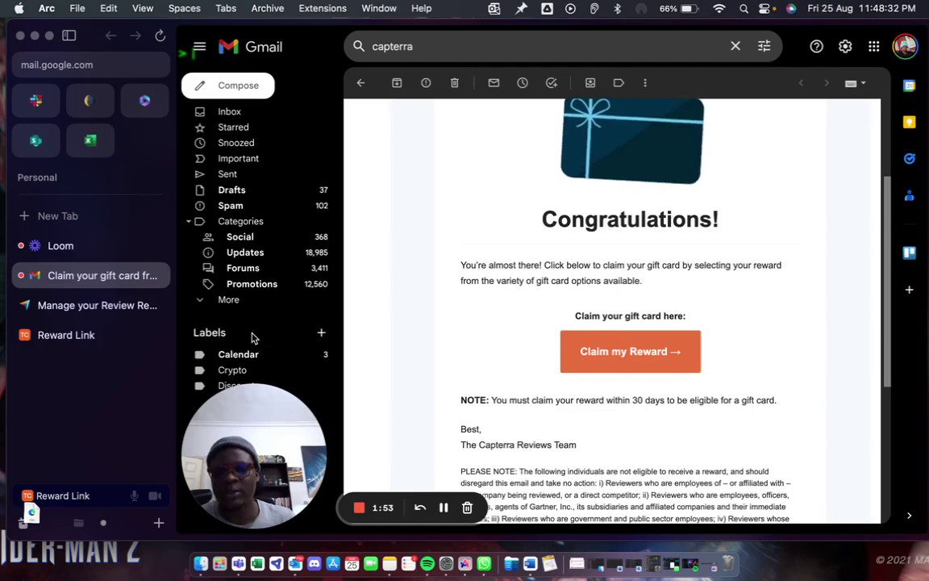
left_click(97, 333)
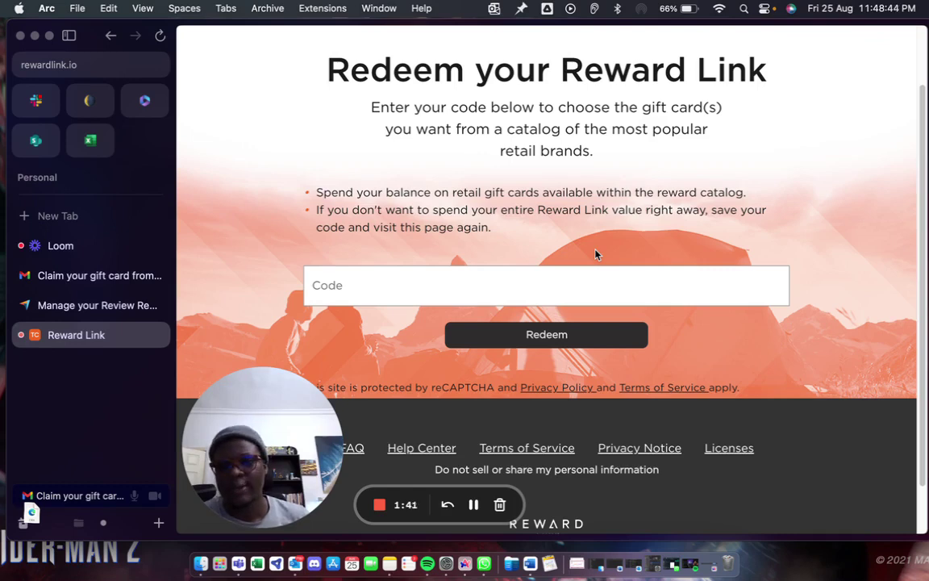
left_click(25, 274)
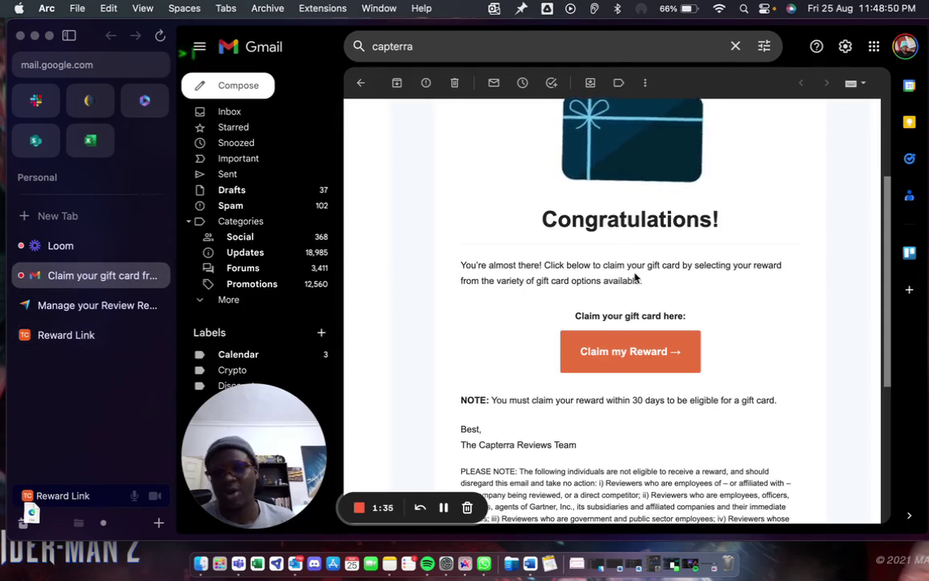
left_click(113, 342)
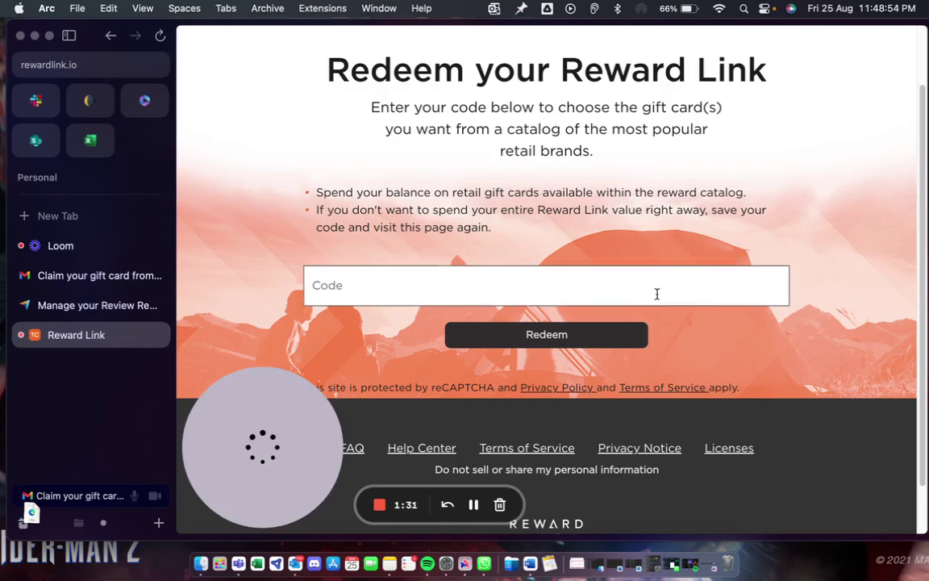
scroll(655, 293, "down", 1)
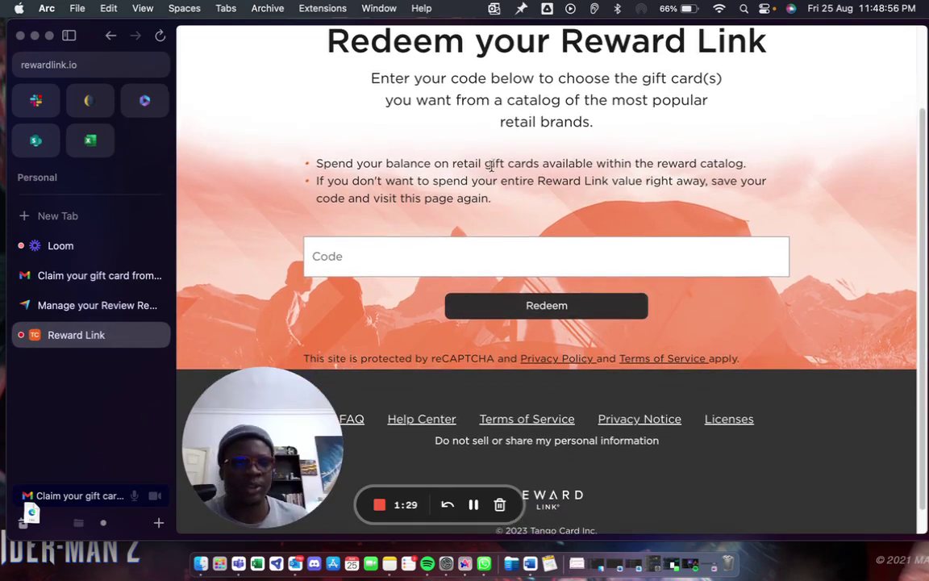
scroll(452, 167, "up", 4)
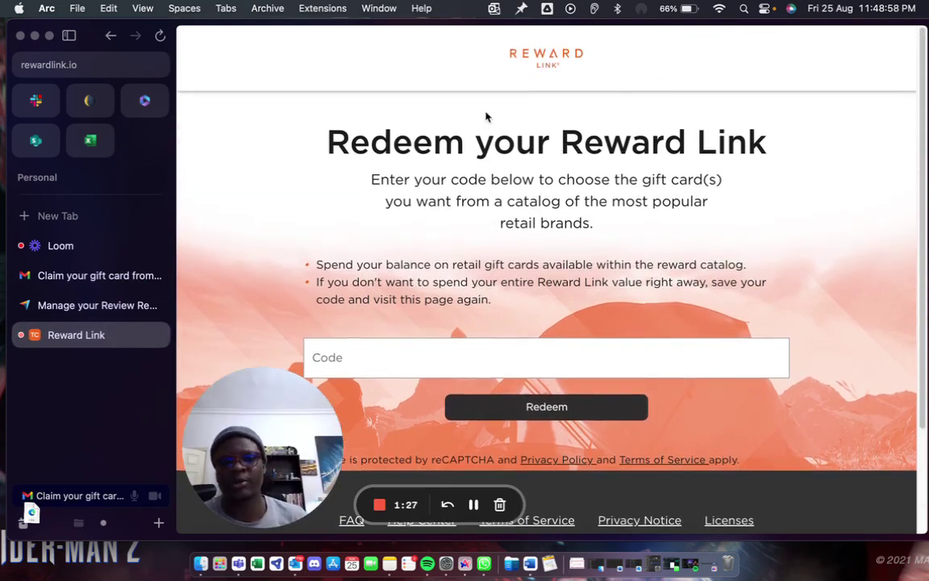